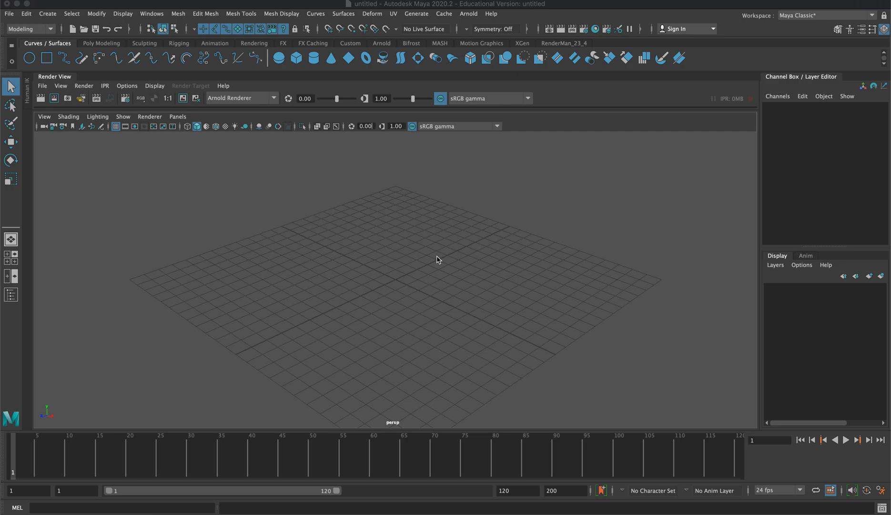
- Switch the menu set to Animation and return it to Modeling
click(32, 30)
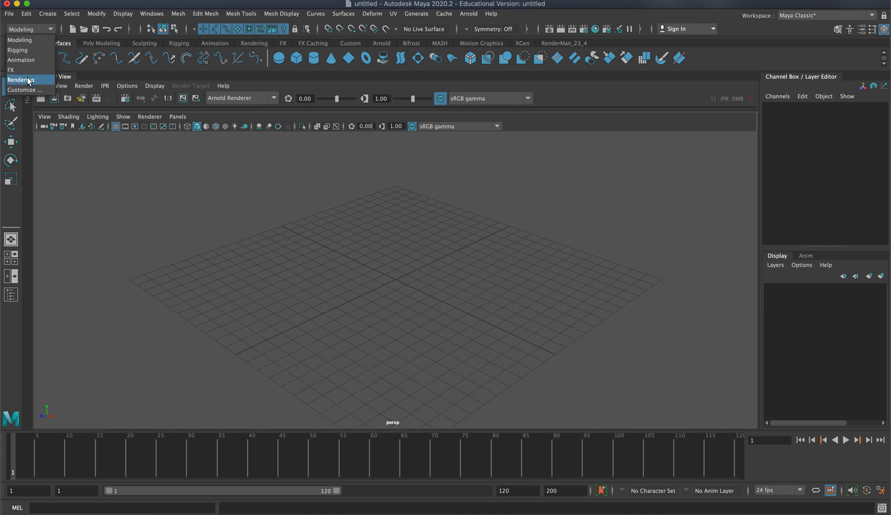
click(29, 42)
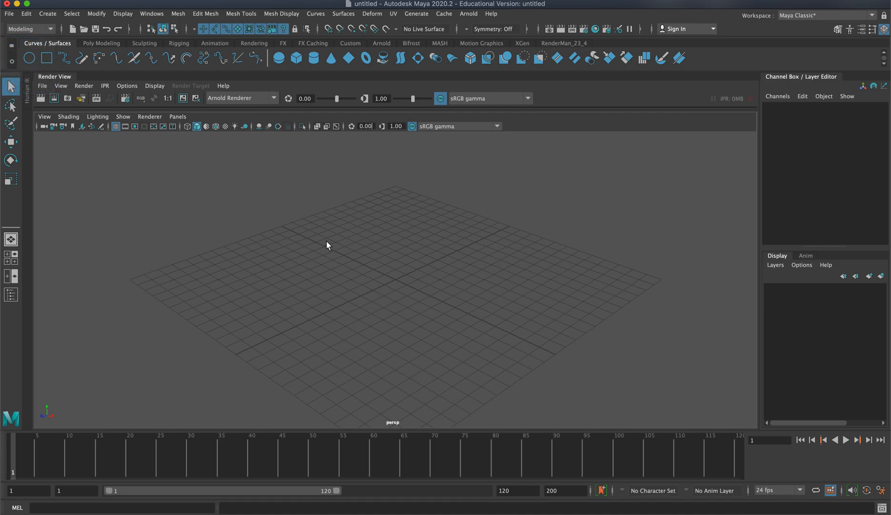
click(22, 30)
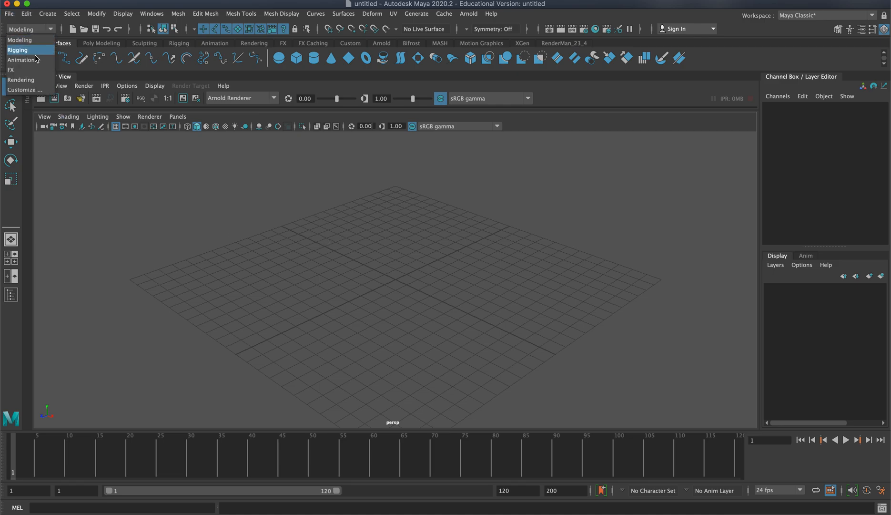
click(21, 60)
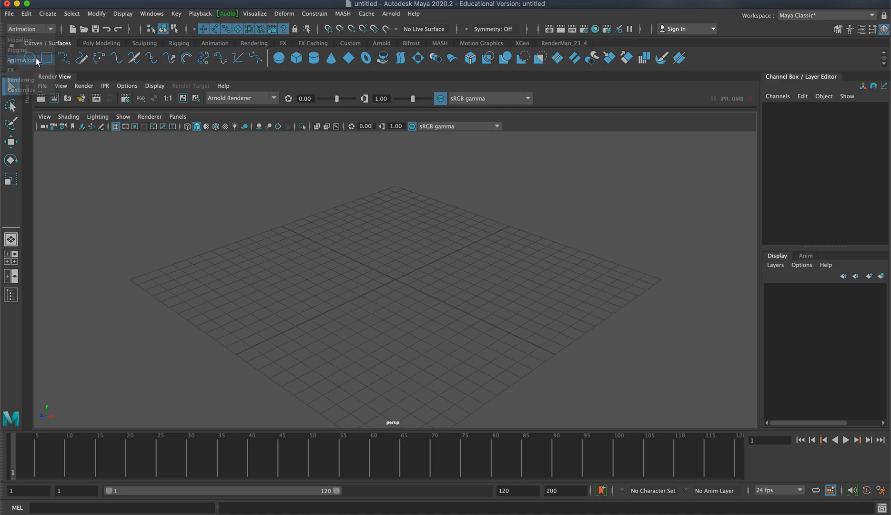
click(28, 31)
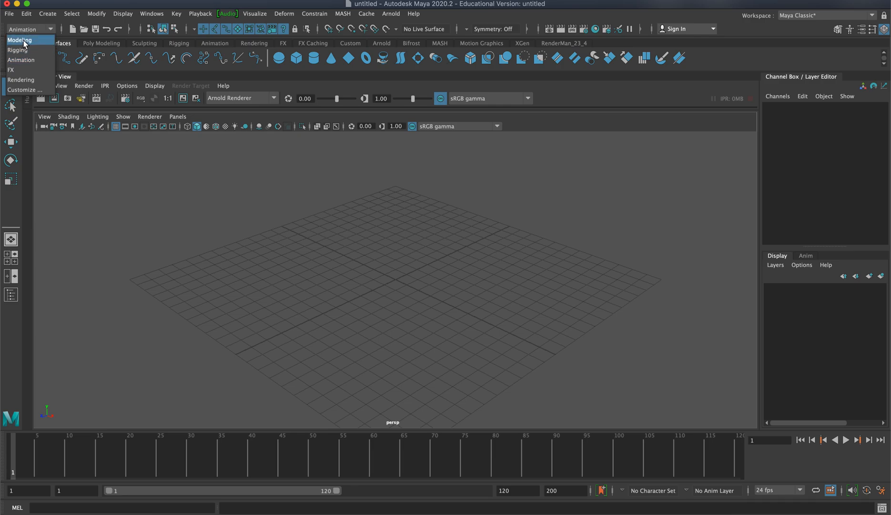
click(20, 40)
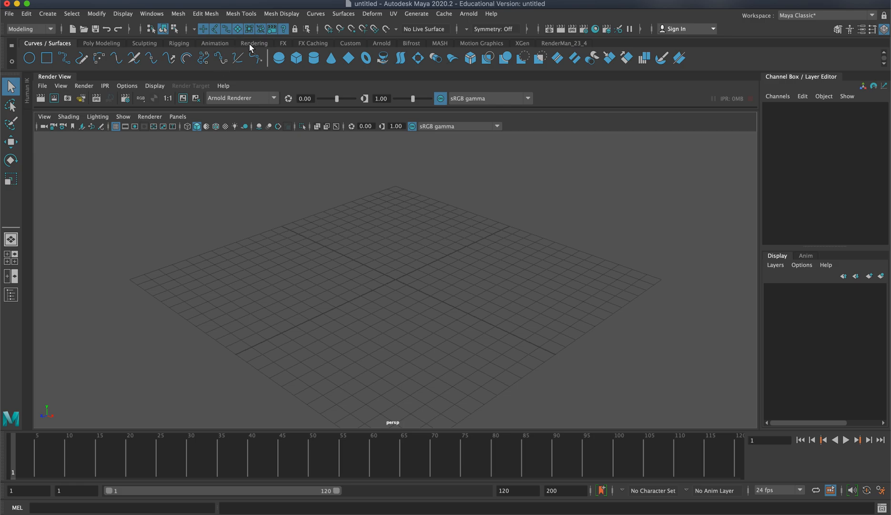
- Look at the Poly Modeling and Sculpting tool shelves, ending on the Curves / Surfaces shelf
click(116, 43)
click(151, 43)
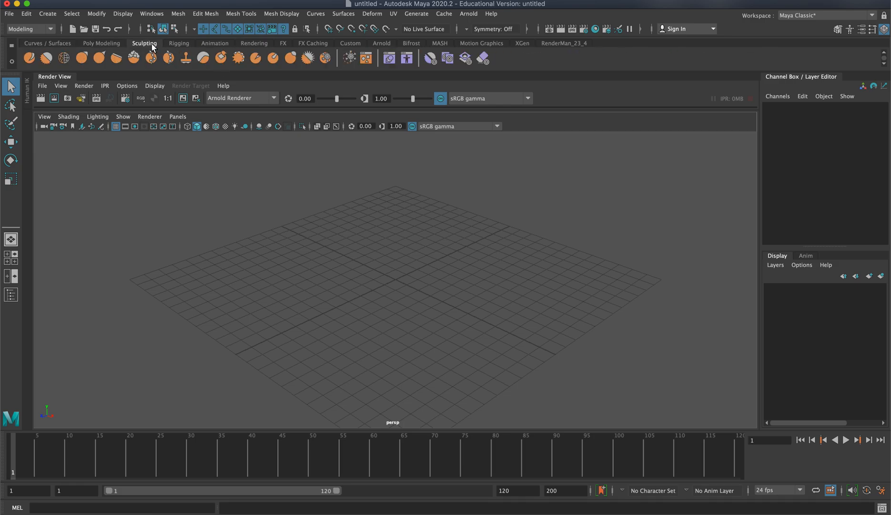
click(52, 43)
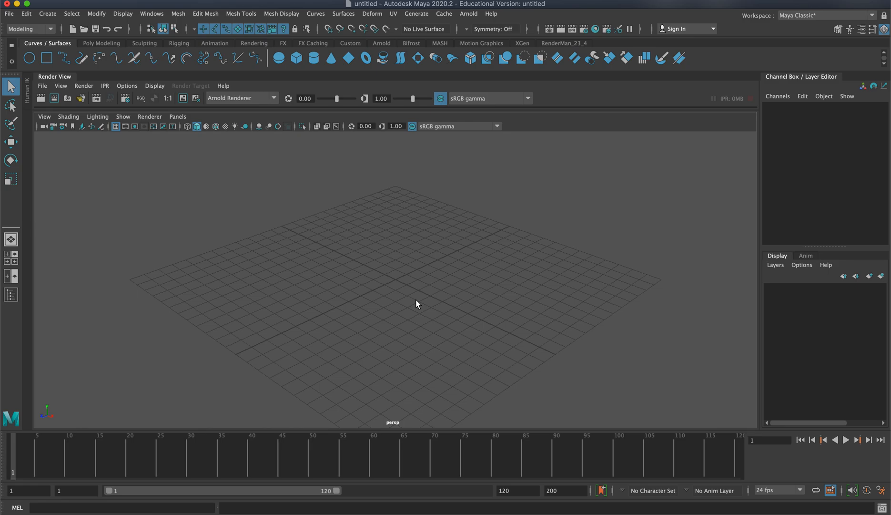
- Toggle between the four-view layout and the maximized single views, ending on the full perspective view
key(space)
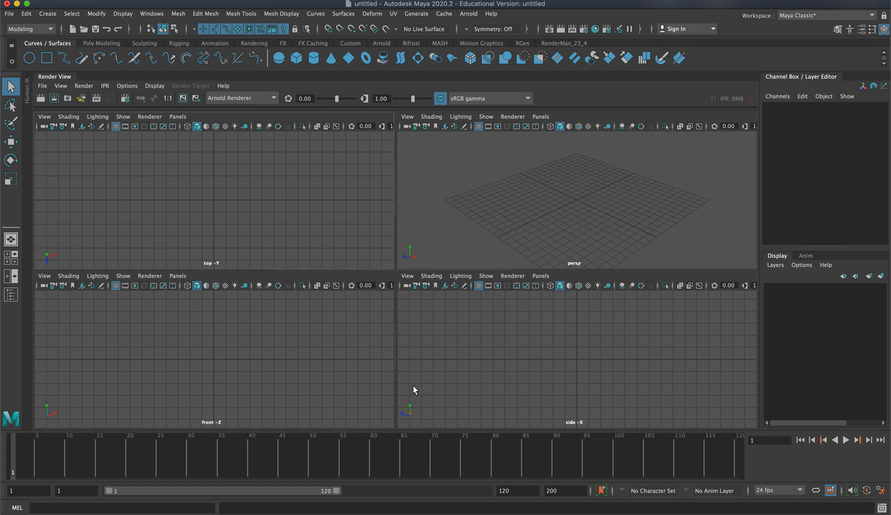
key(space)
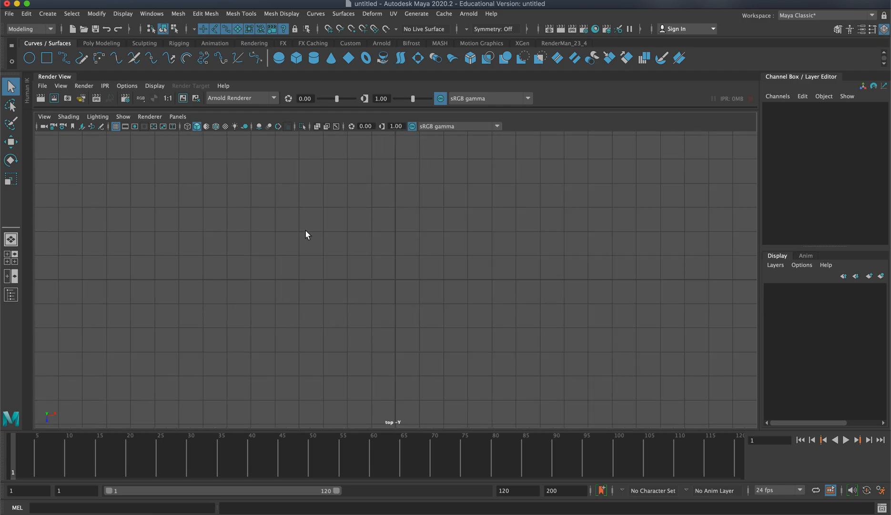
key(space)
key(space)
key(space)
key(space)
key(space)
key(space)
key(space)
key(space)
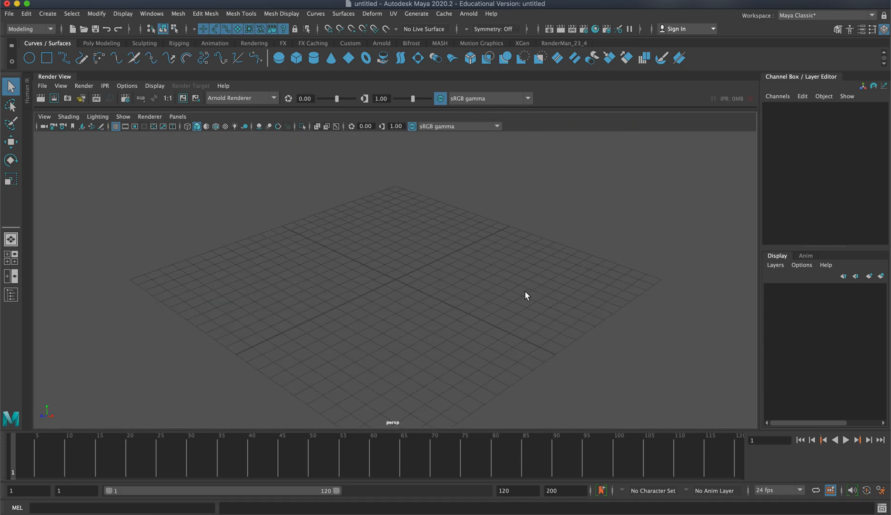
- Examine the empty grid in the perspective view by orbiting, panning and zooming the camera
alt+drag(497, 318, 388, 323)
alt+drag(488, 299, 410, 300)
mouse_move(414, 299)
alt+middle_down()
mouse_move(450, 282)
mouse_move(374, 287)
mouse_move(506, 295)
mouse_move(364, 303)
mouse_move(456, 299)
mouse_move(399, 296)
alt+middle_up()
alt+right_drag(409, 296, 377, 309)
scroll(392, 346, up, 5)
scroll(394, 342, down, 5)
scroll(393, 339, up, 5)
scroll(393, 337, down, 3)
alt+middle_drag(390, 307, 409, 303)
scroll(409, 304, down, 3)
scroll(408, 303, up, 3)
alt+right_drag(408, 307, 278, 332)
- Inspect the grid in the maximized top view and return to the maximized perspective view
key(space)
key(space)
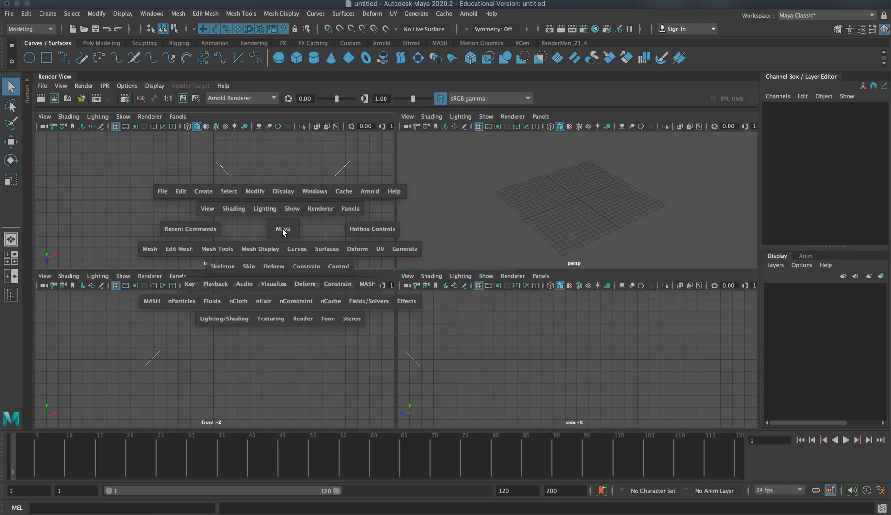
alt+middle_drag(450, 304, 399, 298)
scroll(398, 305, down, 3)
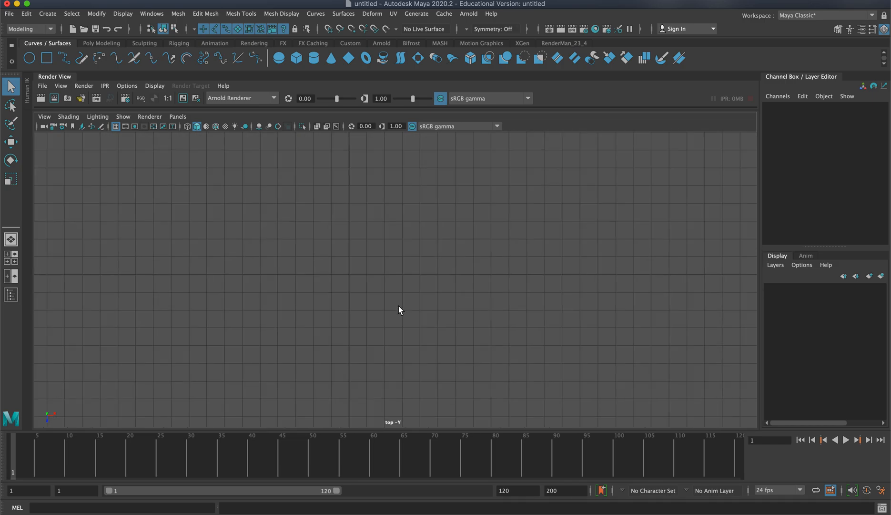
key(space)
key(space)
key(space)
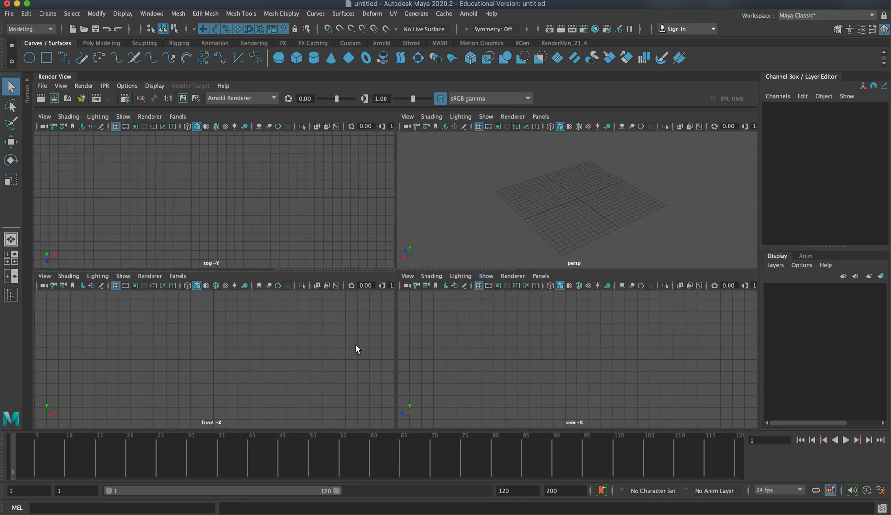
key(space)
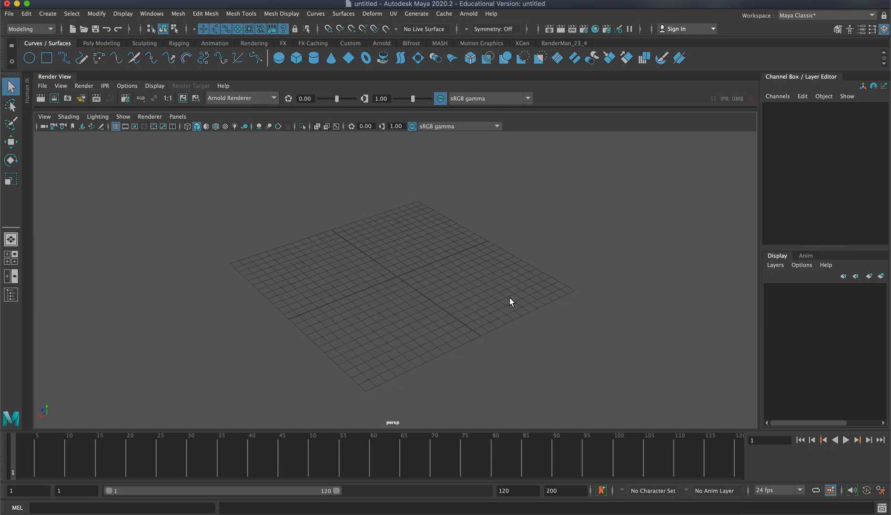
- Display the hotbox over the perspective view and examine its File commands without choosing any
alt+drag(511, 296, 483, 279)
key(space)
key(space)
key(space)
key(space)
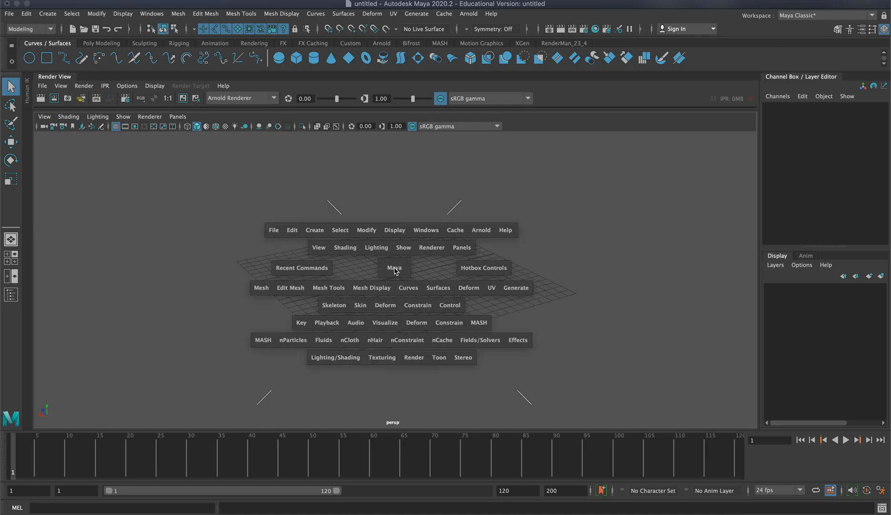
click(273, 231)
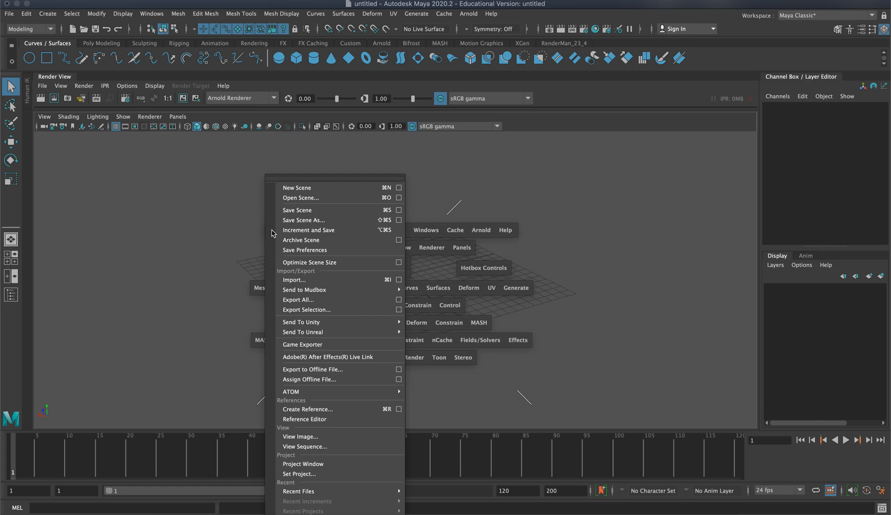
click(196, 237)
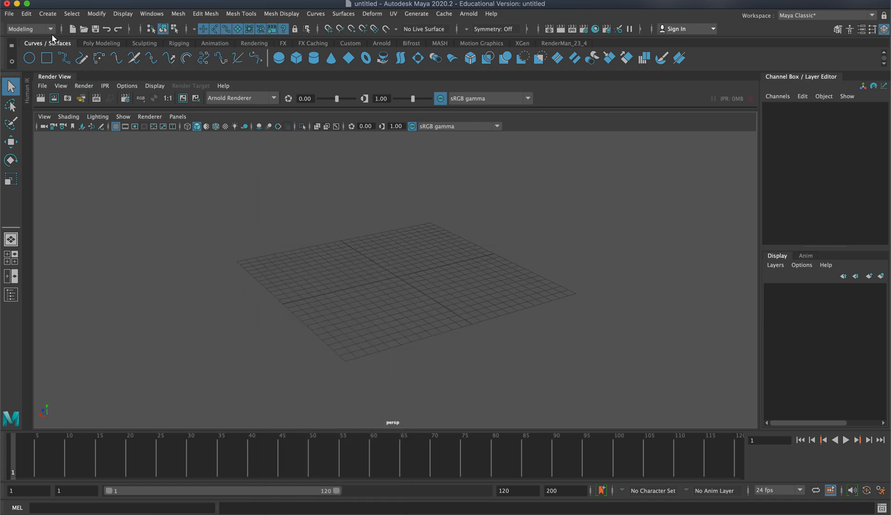
- Create a polygon cube at the origin
click(47, 14)
mouse_move(70, 48)
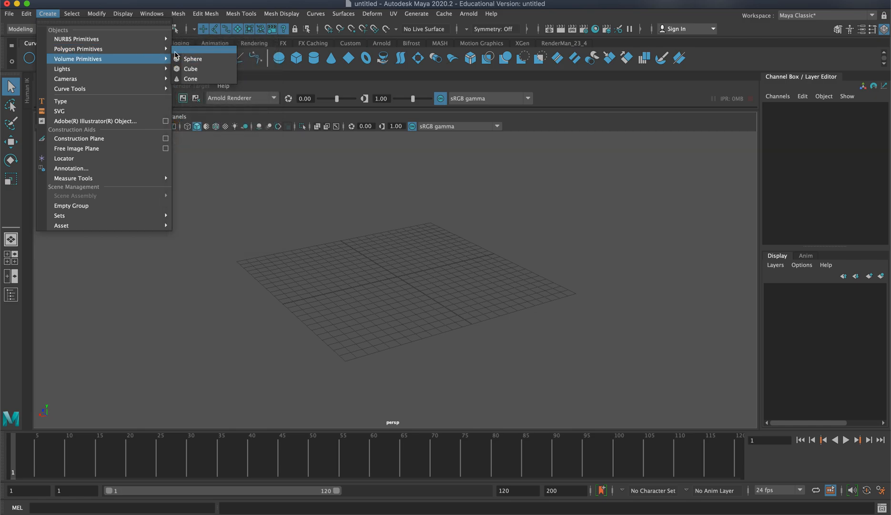
click(210, 59)
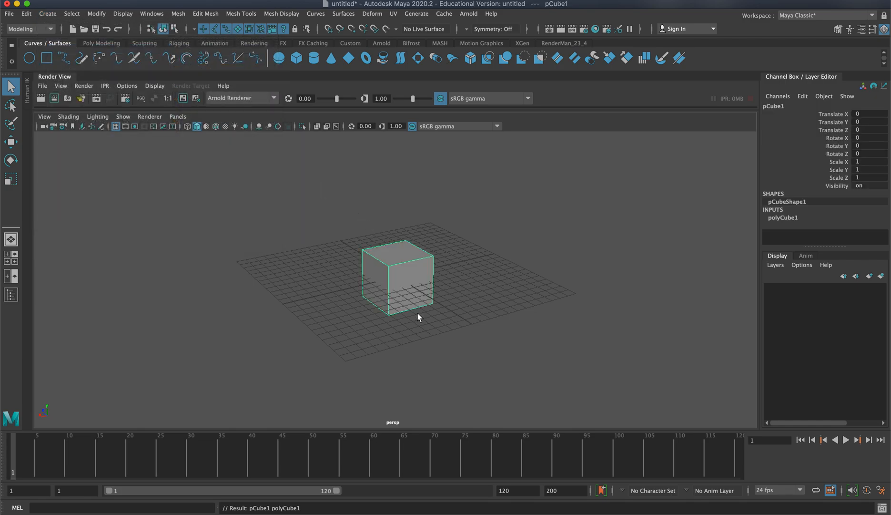
- Move the cube along the X axis to about -21.8, beyond the edge of the grid
key(w)
key(e)
key(r)
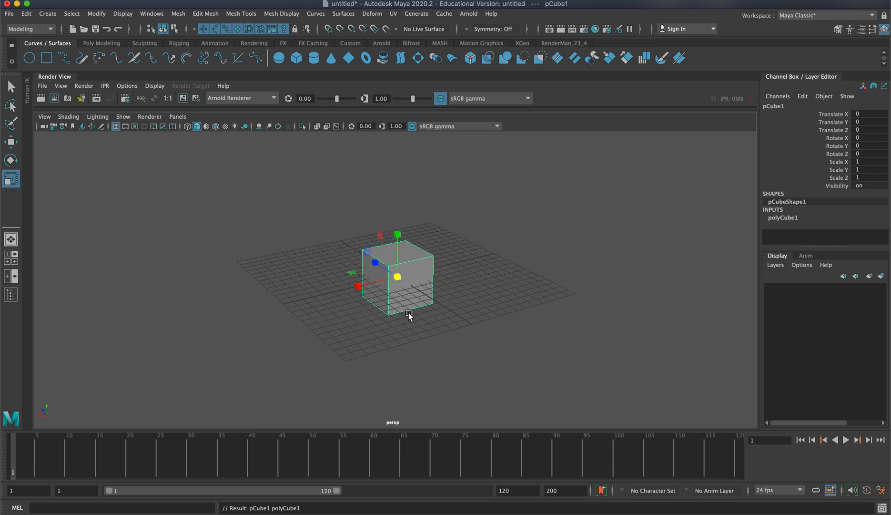
key(w)
drag(358, 286, 534, 270)
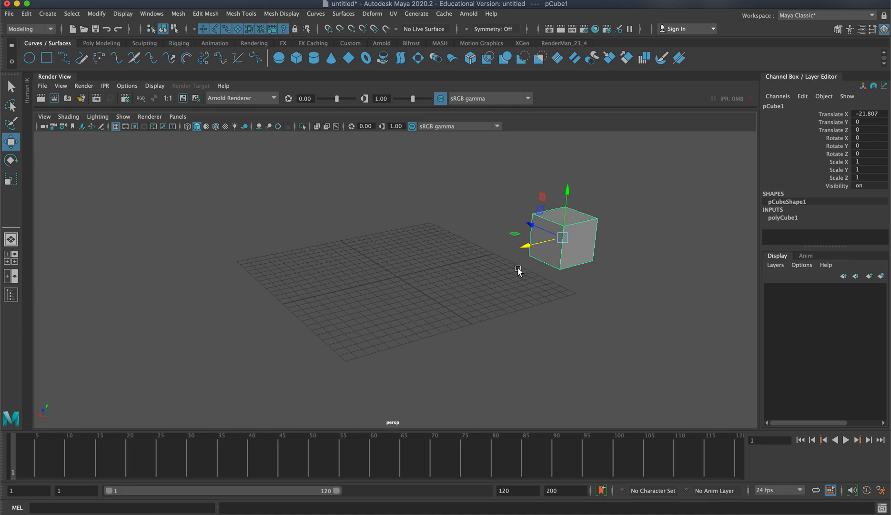
- Rotate the cube to about -39.4 around Z, scale it uniformly to about 1.37, and deselect it
key(e)
drag(534, 245, 582, 236)
key(r)
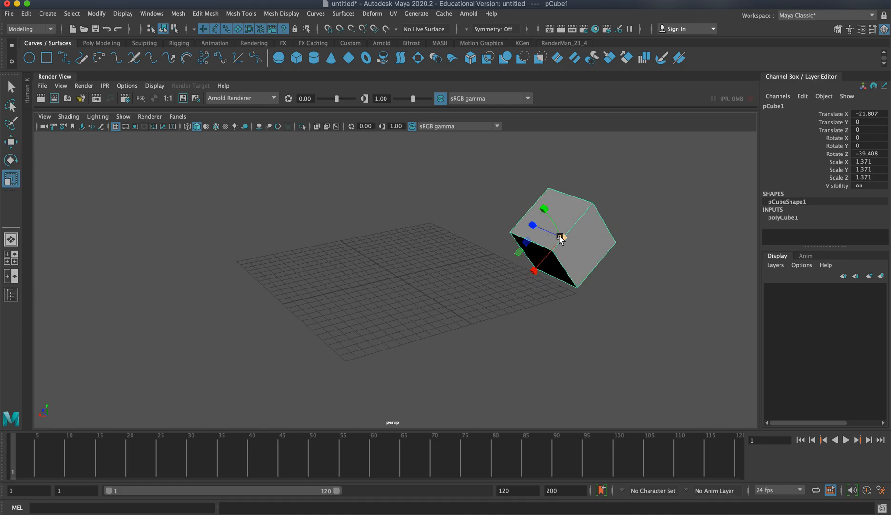
click(437, 289)
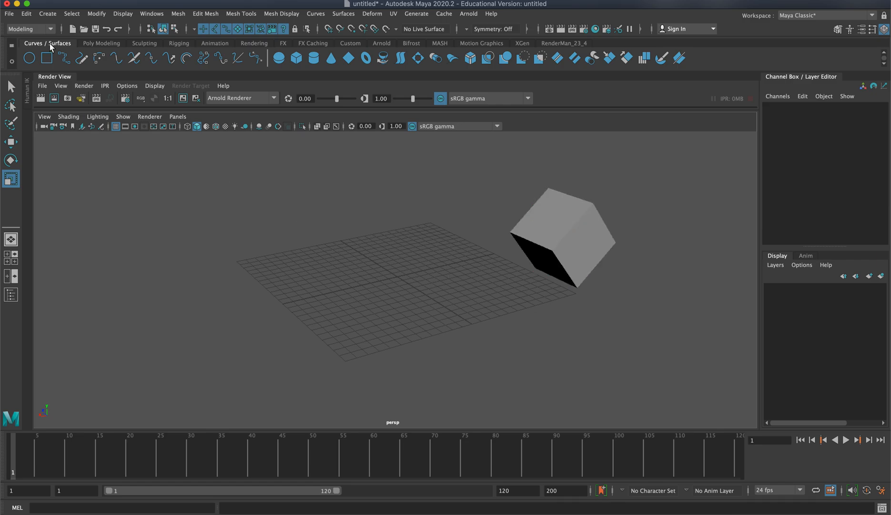
- Detach the Polygon Primitives list as a floating window and place it beside the grid in the viewport
click(48, 14)
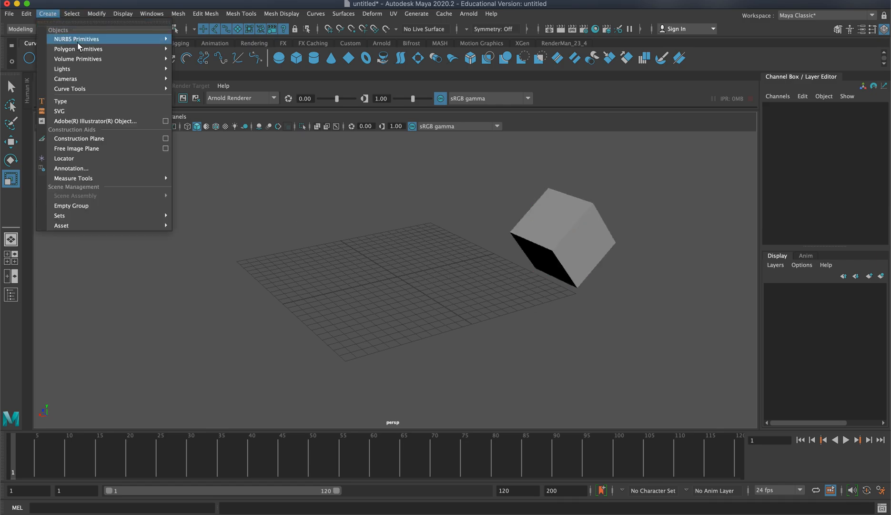
mouse_move(79, 48)
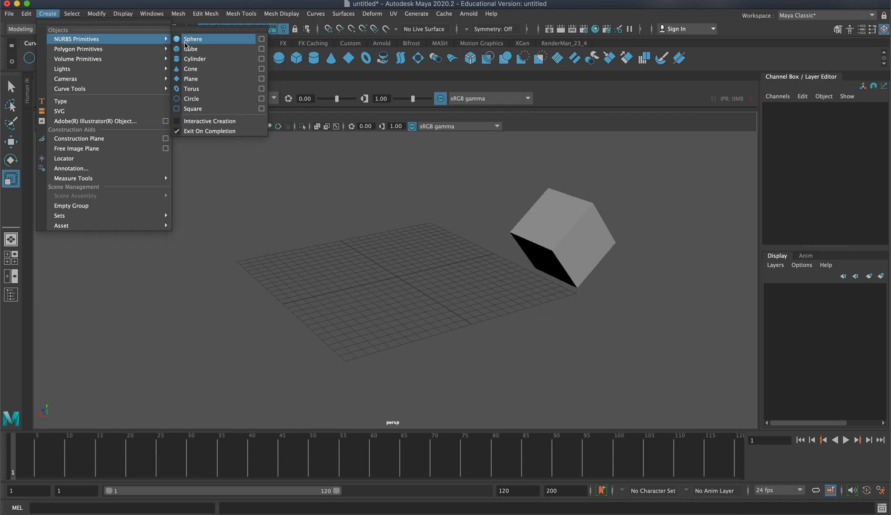
mouse_move(162, 39)
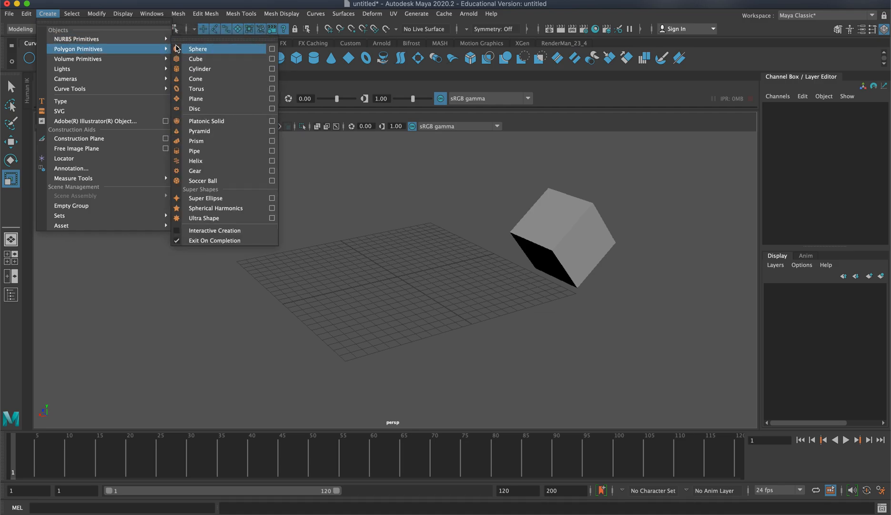
click(195, 32)
drag(215, 33, 76, 195)
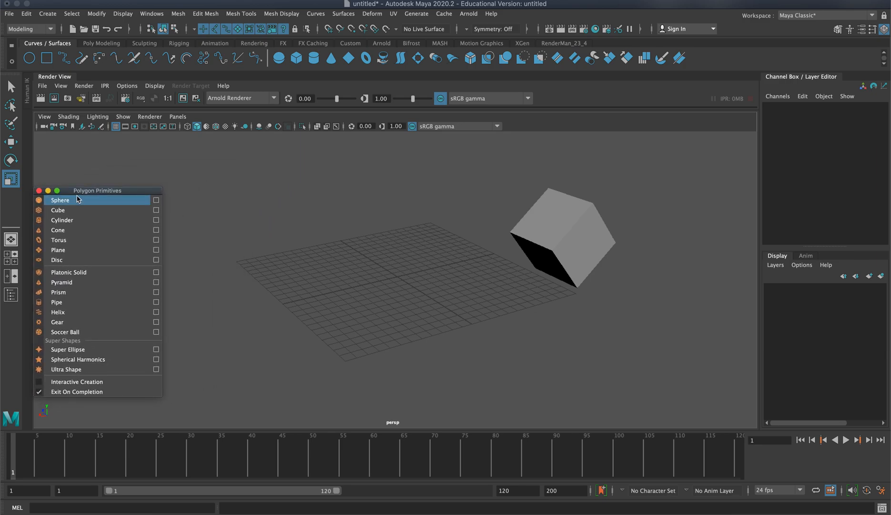
- Create a polygon sphere placed at about 19.2 in Z, rotated about -25.8 around Z and scaled uniformly to about 1.94
click(67, 201)
drag(395, 276, 430, 268)
key(e)
drag(374, 253, 245, 209)
key(r)
key(w)
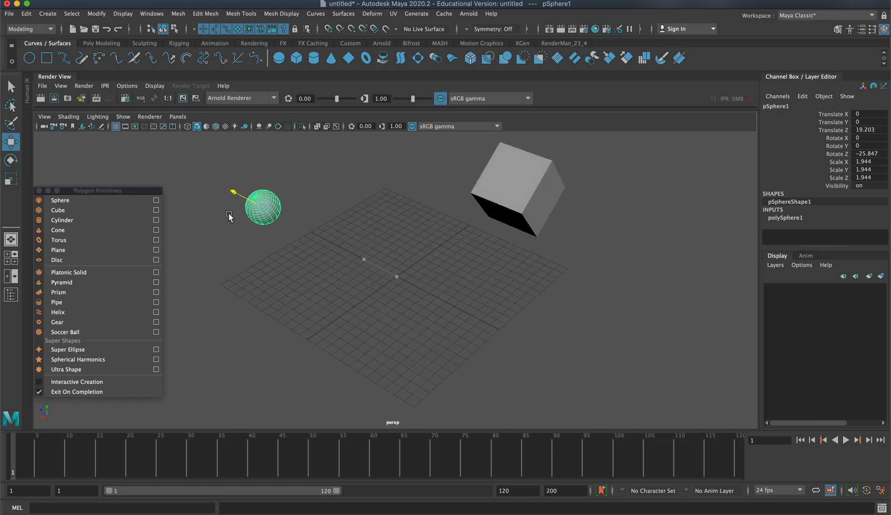
- Create a polygon cylinder, move it off the grid, and reshape it into a wide, flat, tilted disc
click(84, 224)
drag(394, 249, 601, 328)
key(e)
key(r)
key(w)
click(399, 267)
alt+drag(405, 267, 529, 296)
alt+right_drag(529, 296, 365, 274)
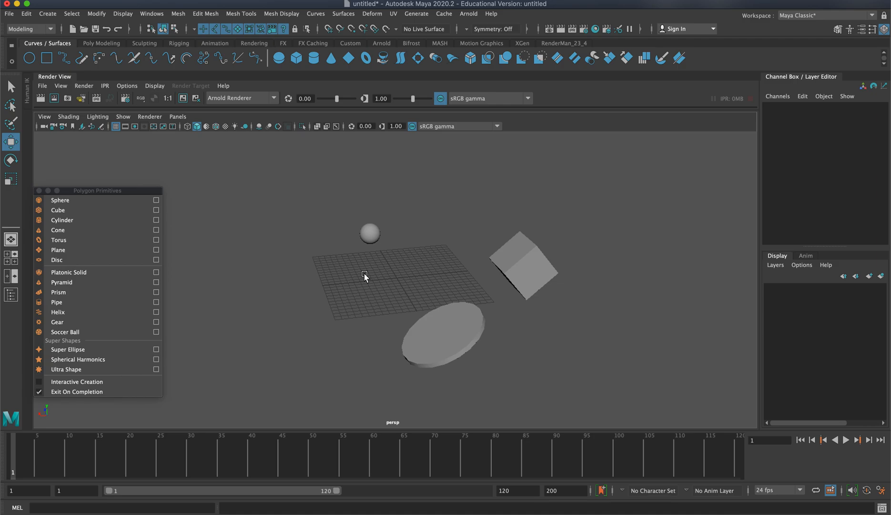
- Create a polygon cone, tilt it, and move it off the grid on the side opposite the cube
click(82, 232)
key(e)
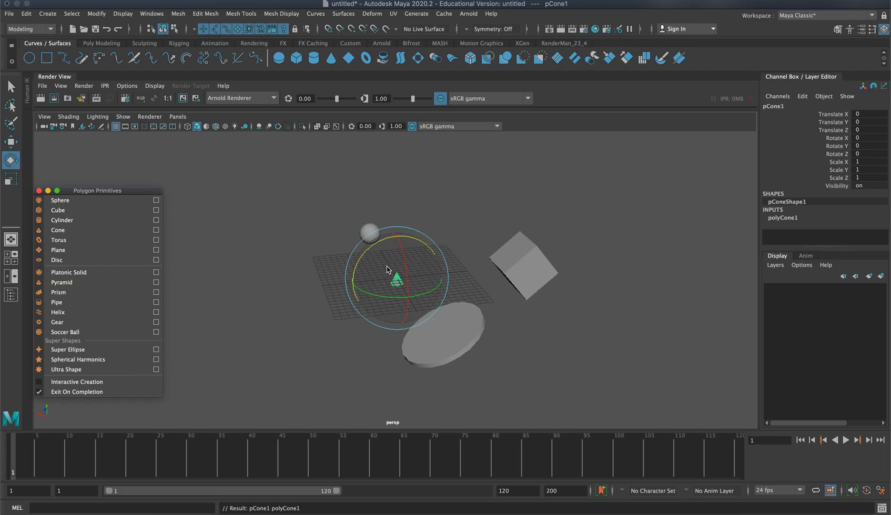
drag(373, 252, 198, 299)
key(w)
- Select the cube, frame it in the perspective view, and frame all objects in the scene
click(530, 248)
alt+middle_drag(512, 265, 551, 281)
alt+right_drag(453, 275, 795, 276)
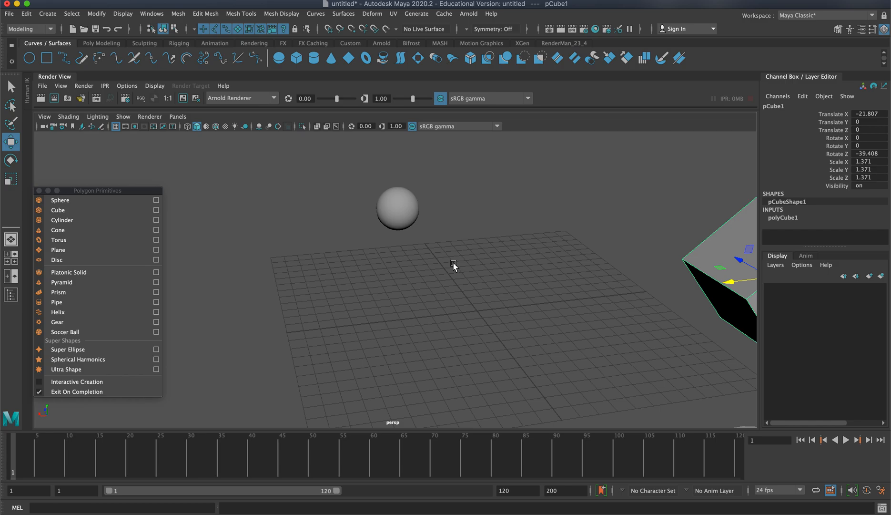
key(f)
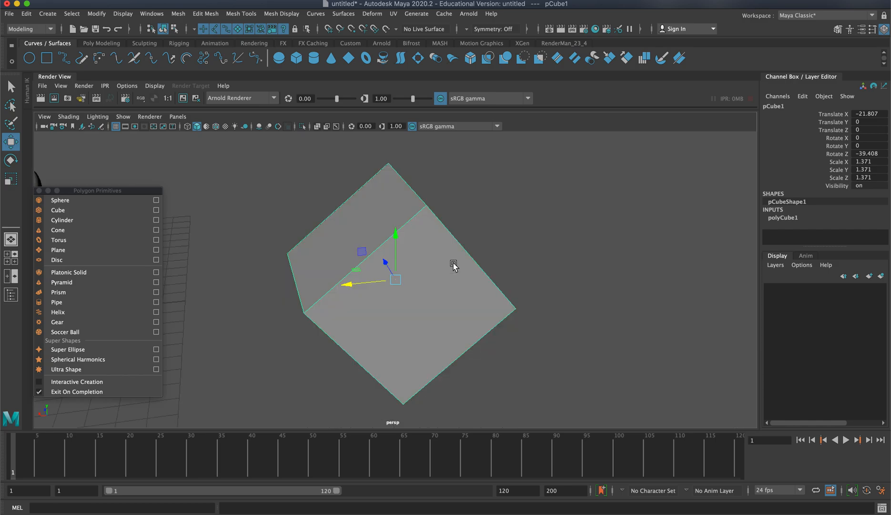
key(a)
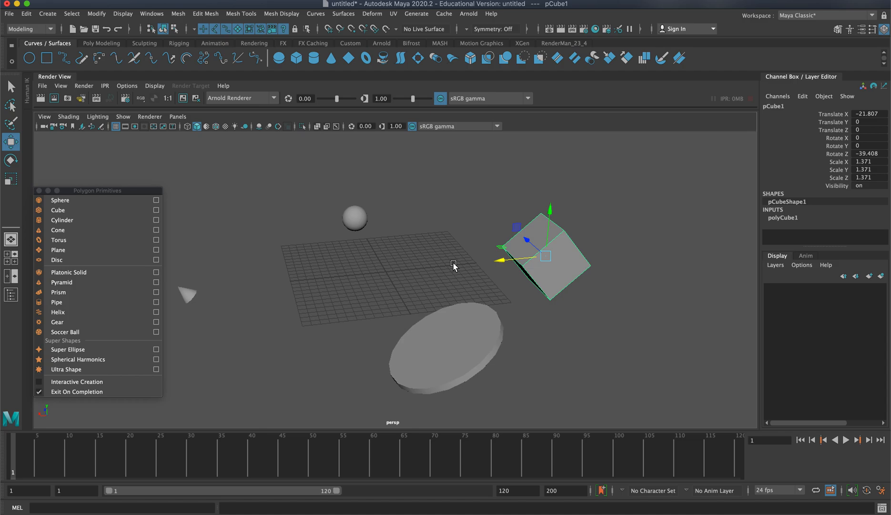
alt+drag(371, 258, 353, 258)
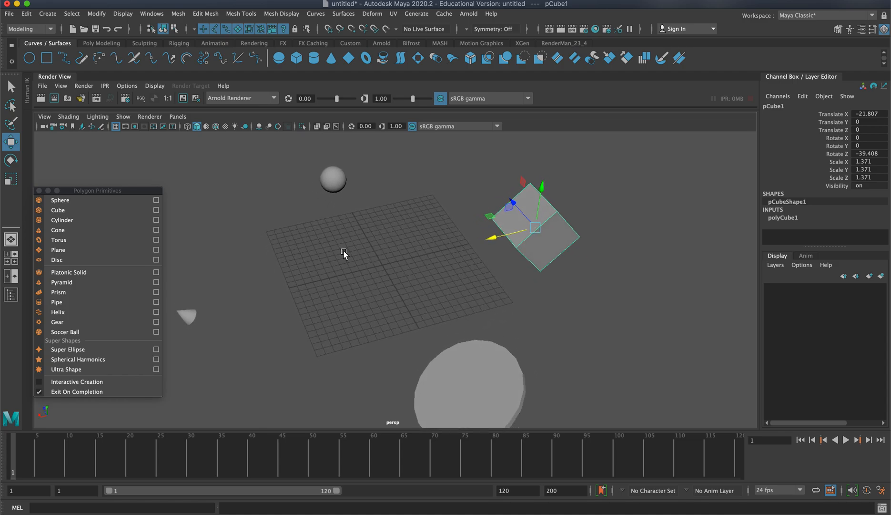
- Reposition the floating Polygon Primitives window inside the viewport and reduce the time slider's height to enlarge the viewport
drag(122, 192, 159, 172)
scroll(281, 354, down, 3)
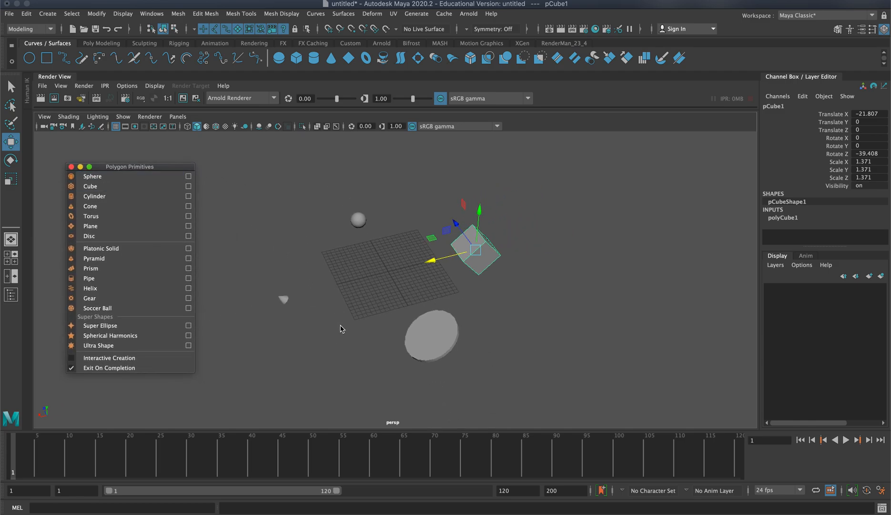
drag(280, 286, 310, 325)
drag(337, 204, 385, 253)
drag(377, 294, 440, 369)
drag(430, 218, 538, 285)
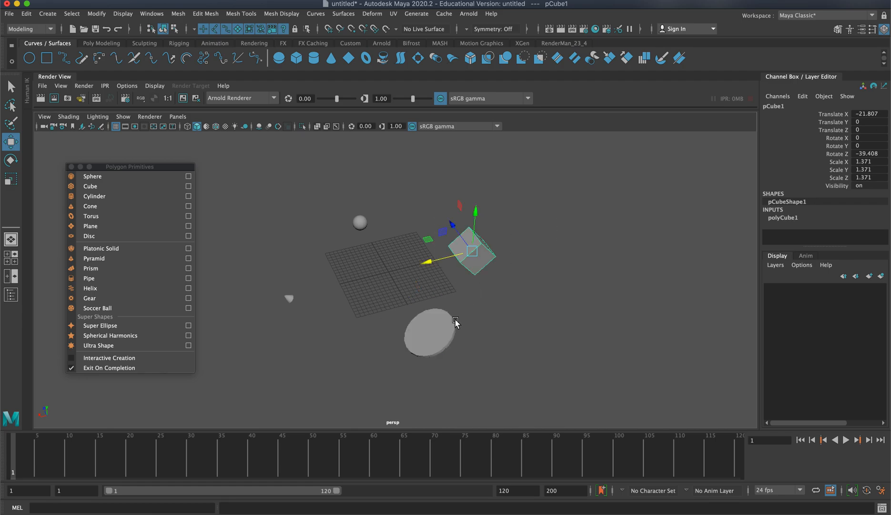
drag(512, 431, 514, 458)
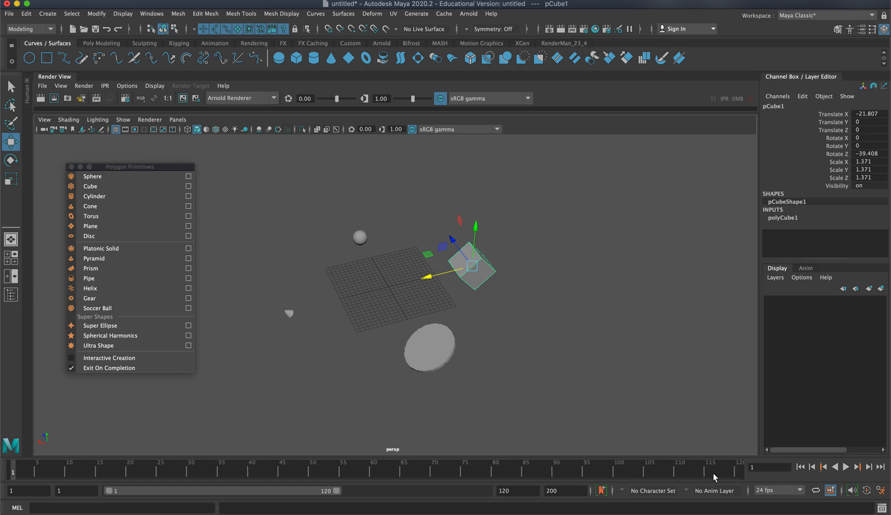
click(150, 13)
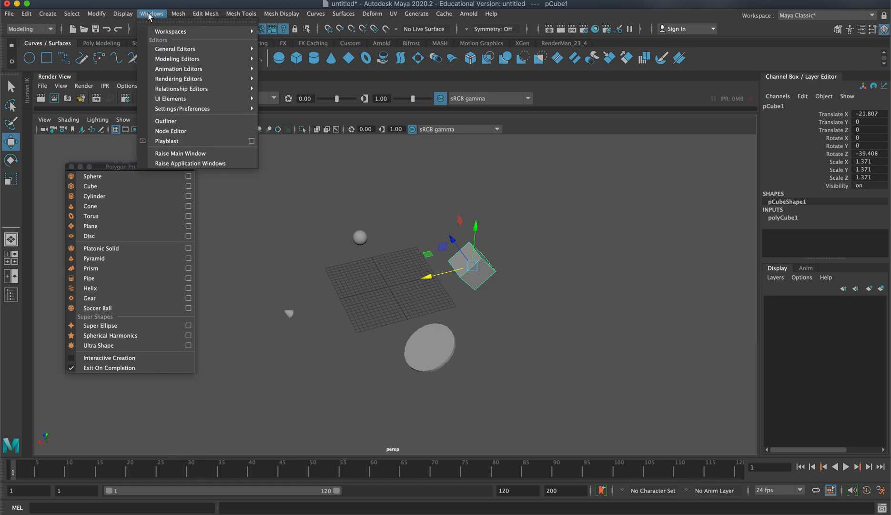
mouse_move(170, 49)
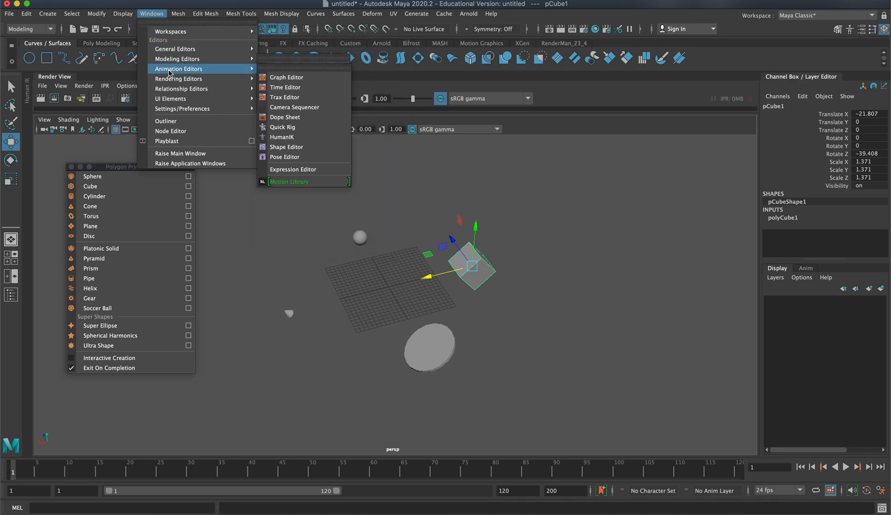
mouse_move(128, 13)
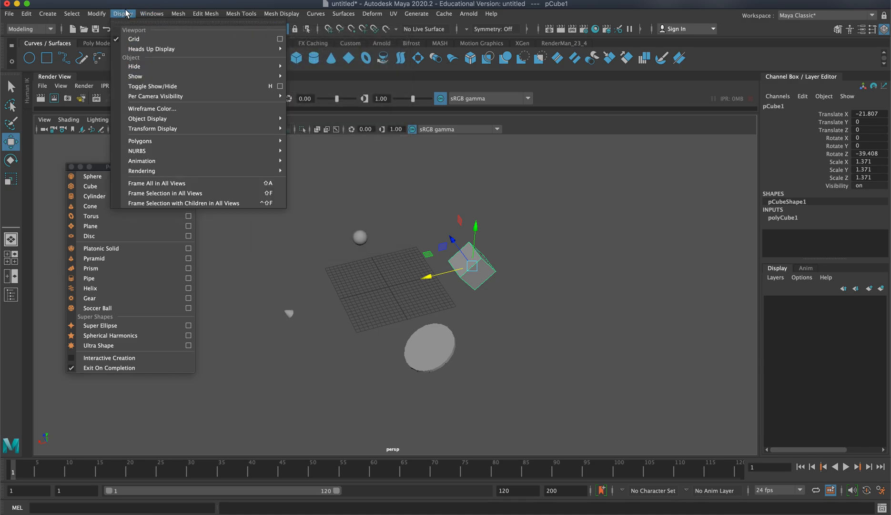
mouse_move(143, 76)
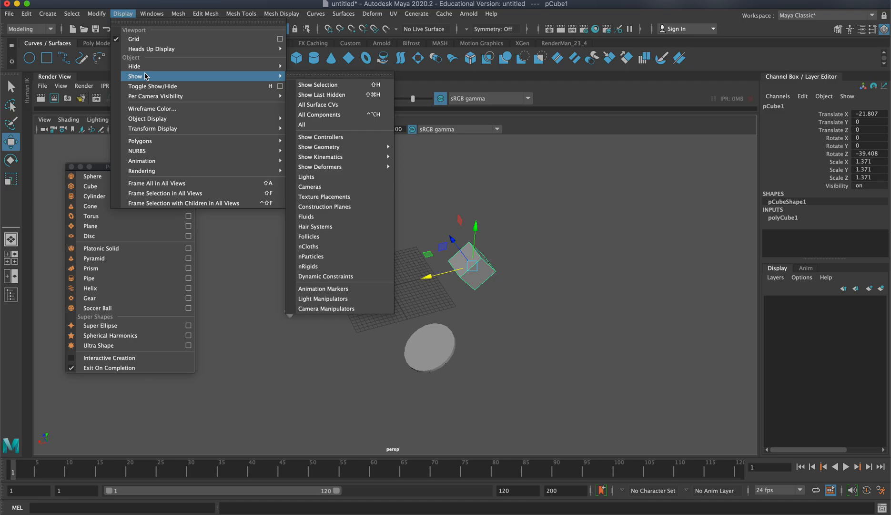
click(124, 14)
click(507, 344)
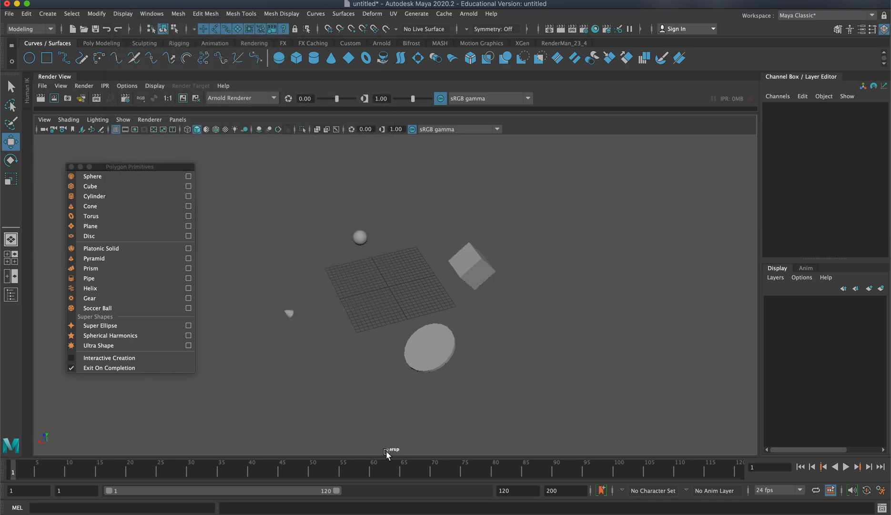
- Play and stop the timeline, and return to the first frame
key(alt+v)
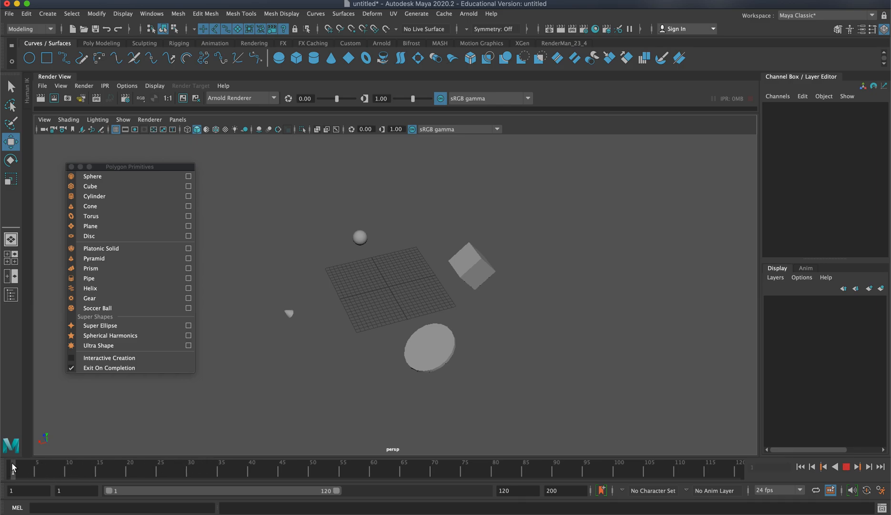
key(Escape)
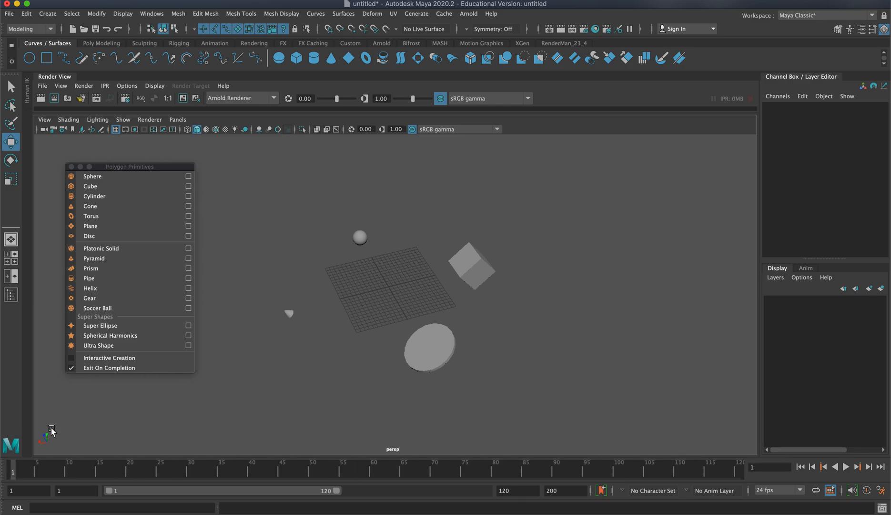
click(845, 467)
click(845, 467)
click(801, 467)
- Keyframe the cube at frame 1 and, moved to about -47.7, -12.7, -21.9, at frame 34, and preview the motion
click(466, 266)
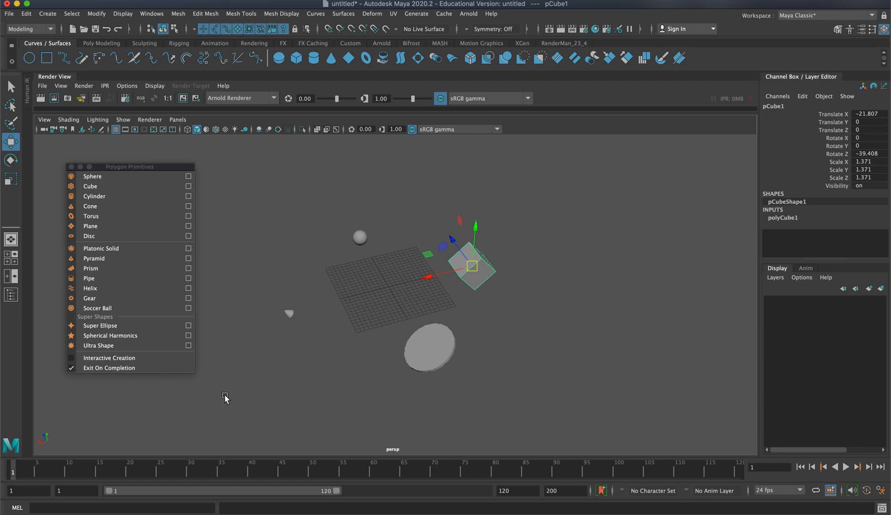
key(s)
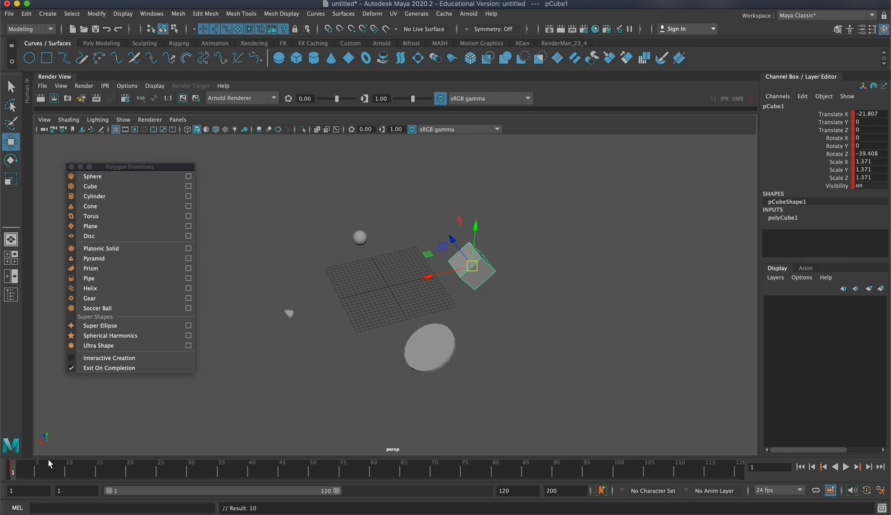
click(212, 464)
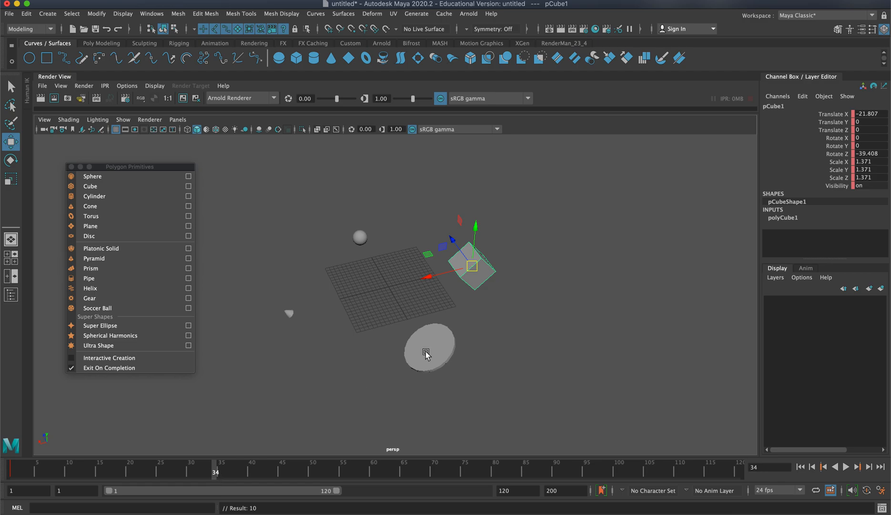
drag(472, 270, 603, 337)
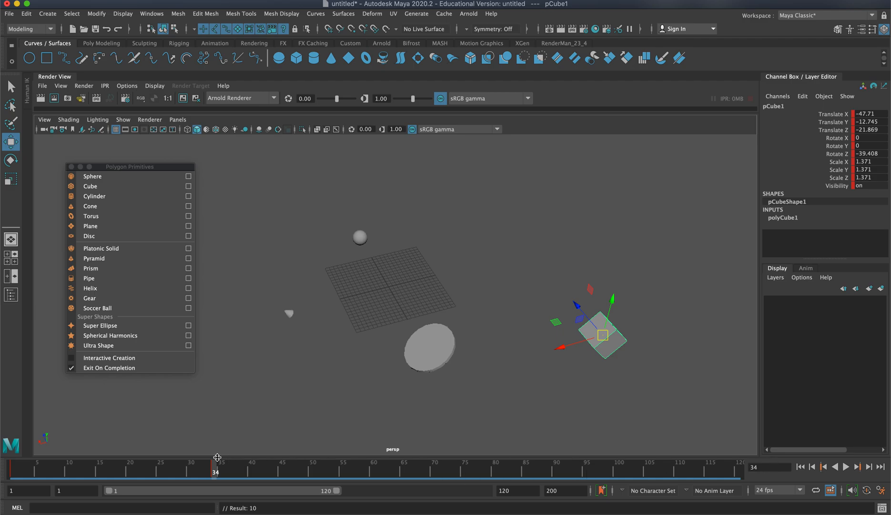
key(alt+v)
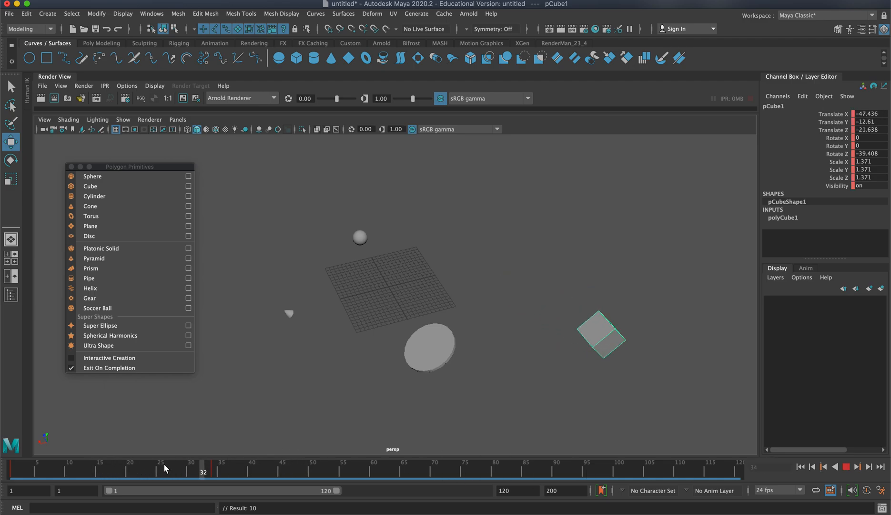
- Keyframe the cube at frame 57, rotated to about -31, -16.3, -64.5 and scaled uniformly to about 4.02
drag(349, 467, 353, 468)
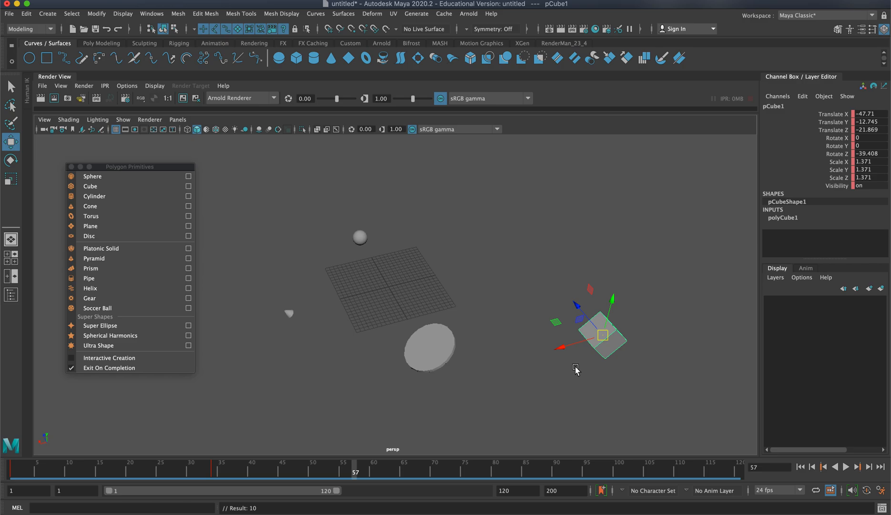
key(e)
drag(591, 340, 675, 310)
key(r)
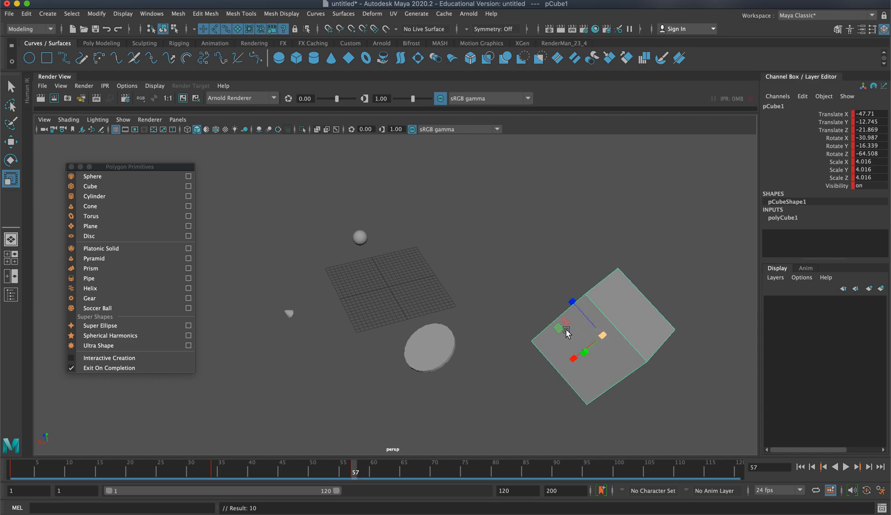
- Scrub to frame 120 and play the cube's animation from the first frame
drag(399, 470, 738, 474)
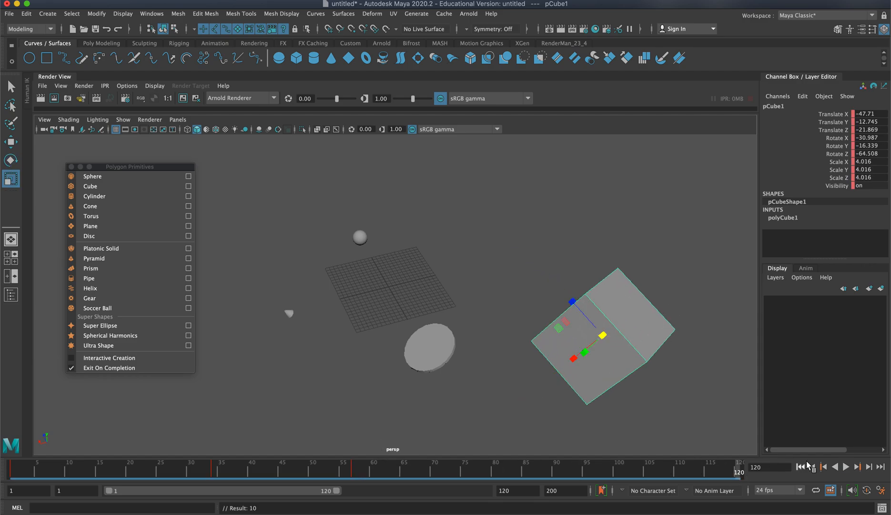
click(802, 467)
click(846, 468)
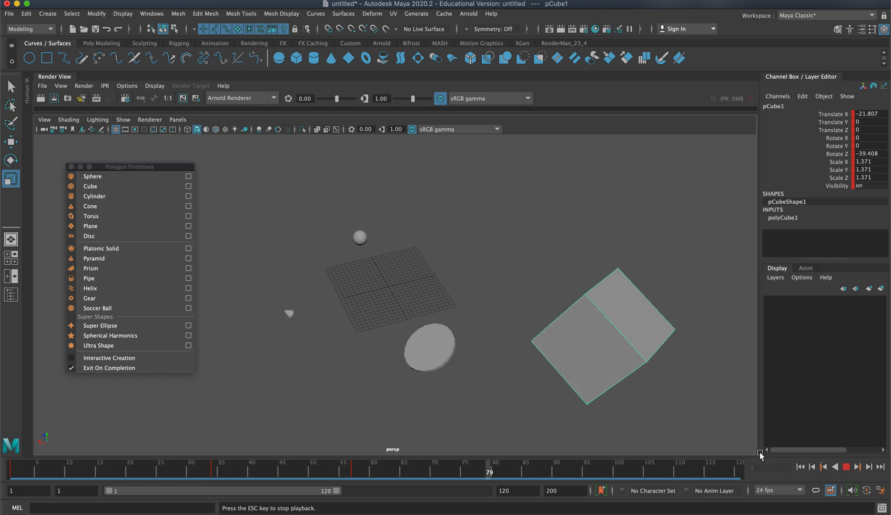
key(Escape)
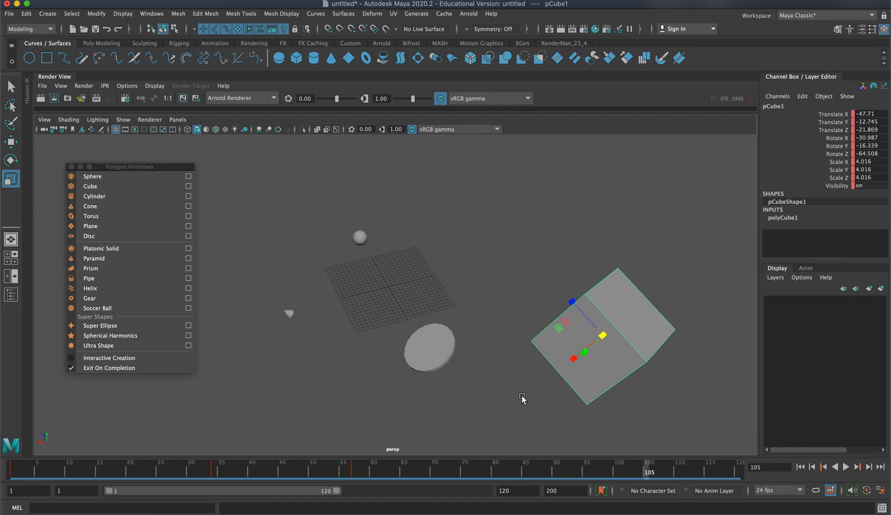
- Keyframe the cylinder at frame 1 and at frame 36, moved to about 35.9 in Z and rotated about -119.7 around Z
click(415, 344)
key(alt+shift+v)
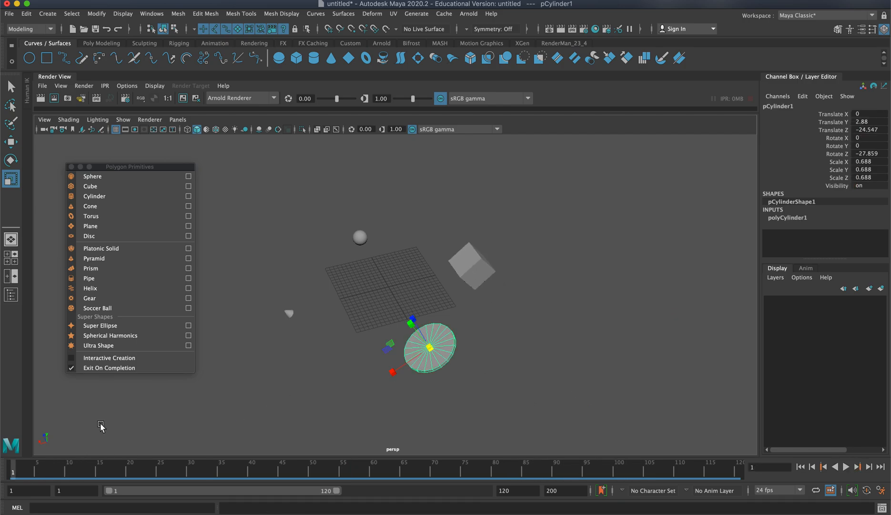
key(s)
click(228, 472)
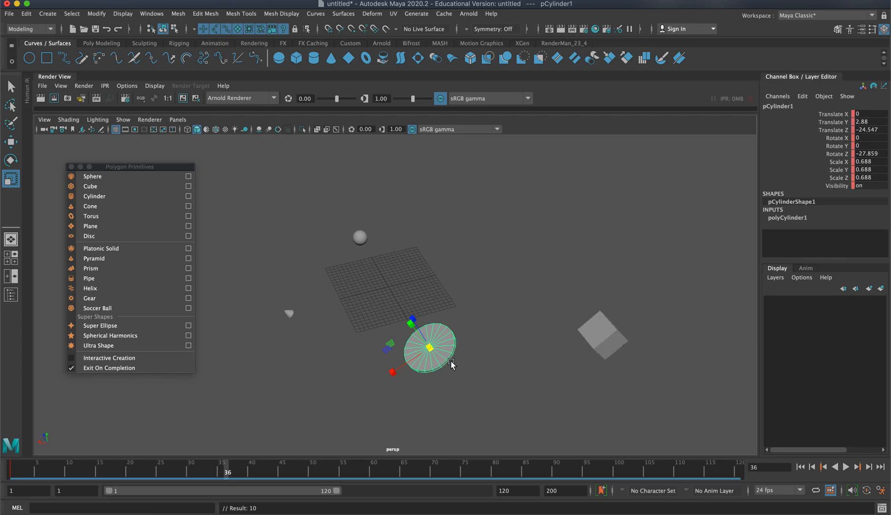
key(w)
drag(412, 318, 239, 202)
key(e)
key(s)
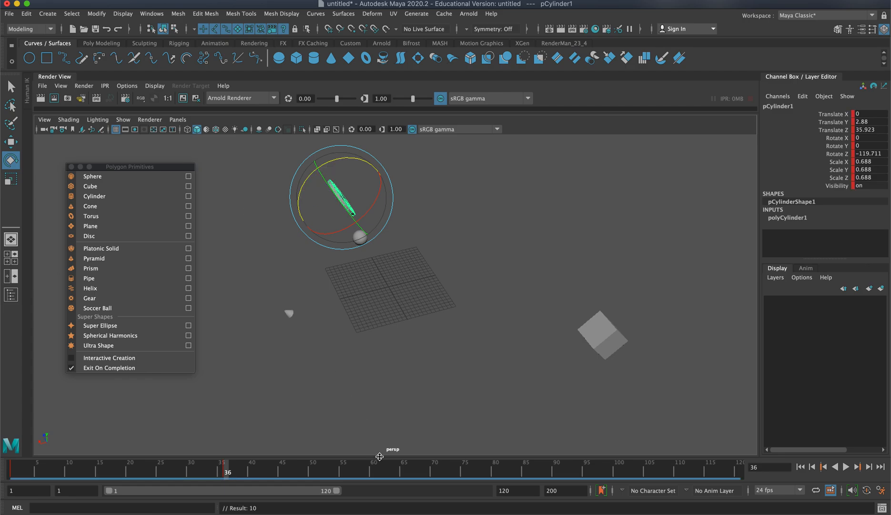
- Keyframe the cylinder at frame 63, moved to about -54.8 in X and rotated to about 51.8, -42.5, -181.7
click(390, 470)
key(w)
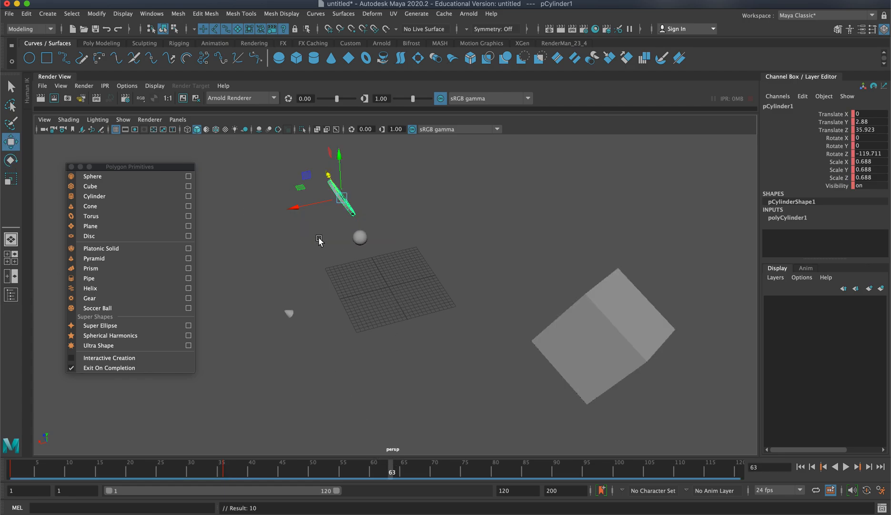
drag(294, 205, 490, 213)
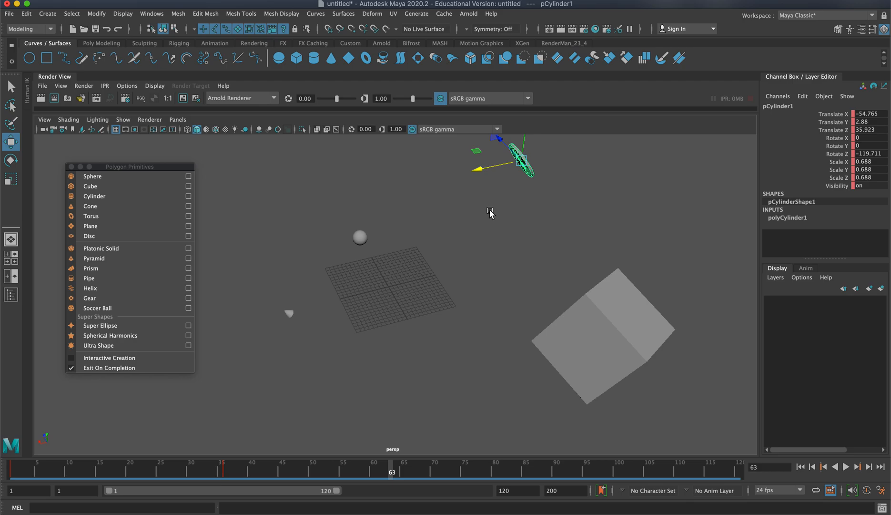
key(e)
drag(528, 161, 533, 183)
- Keyframe the cylinder at frame 98, moved to about -90.3 in X
click(602, 471)
key(f)
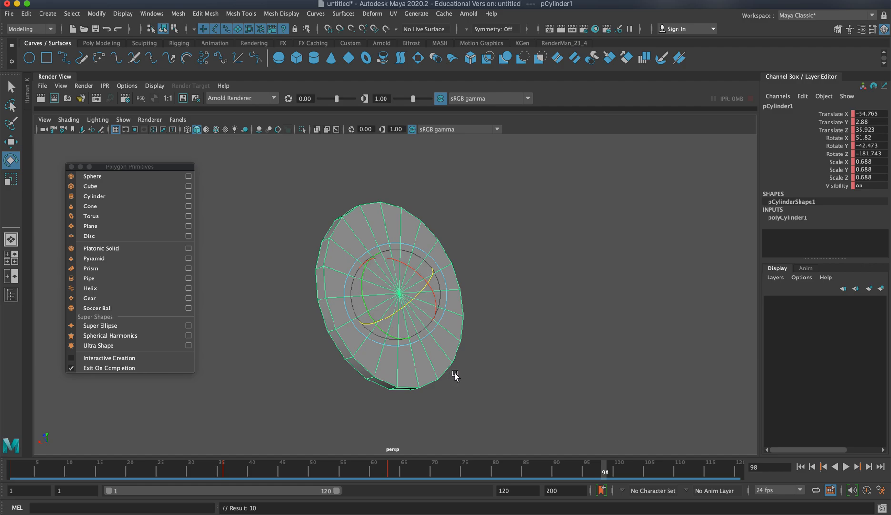
key(a)
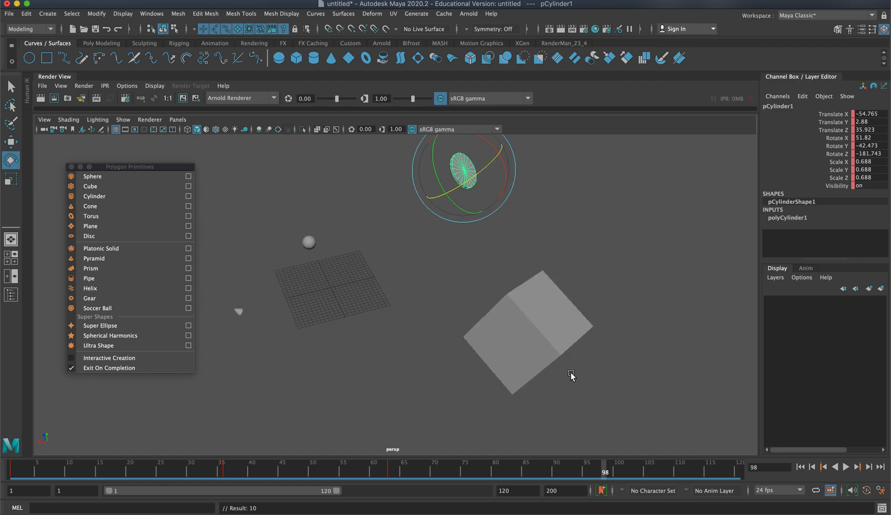
key(w)
drag(428, 179, 537, 179)
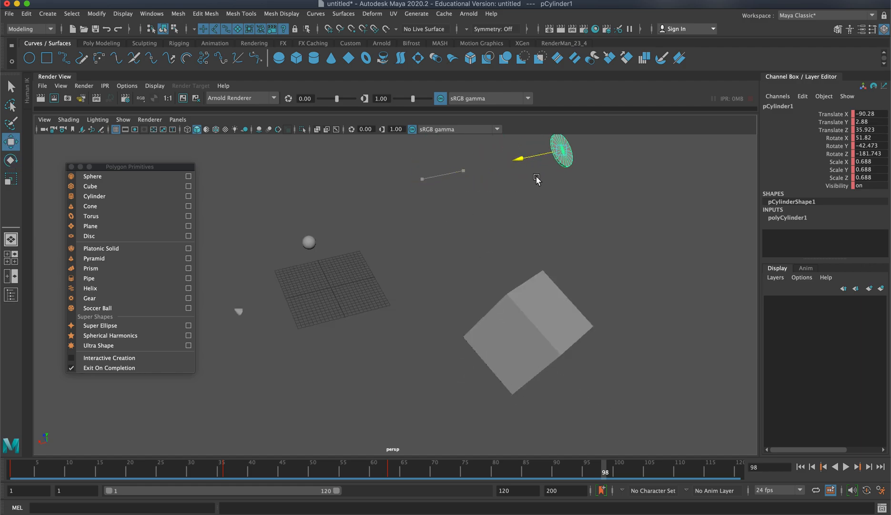
key(s)
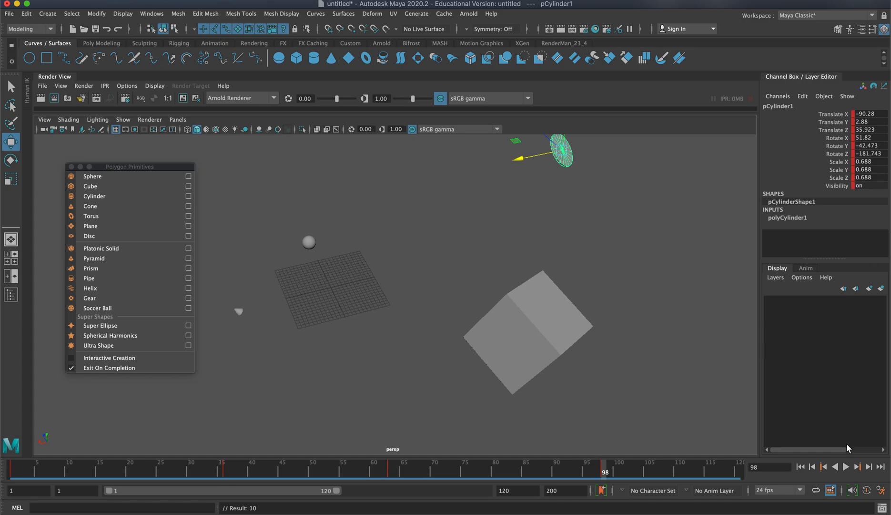
- Play the combined cube and cylinder animation from the first frame and stop it
click(801, 466)
click(847, 466)
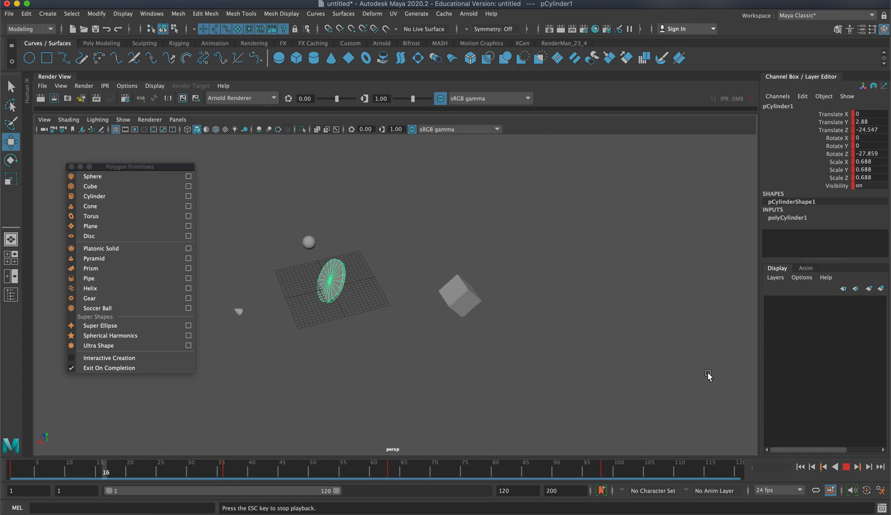
click(847, 467)
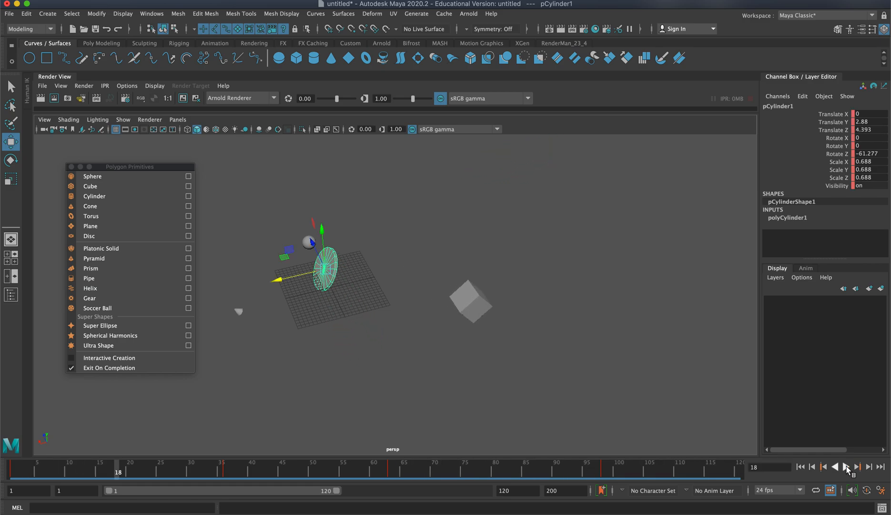